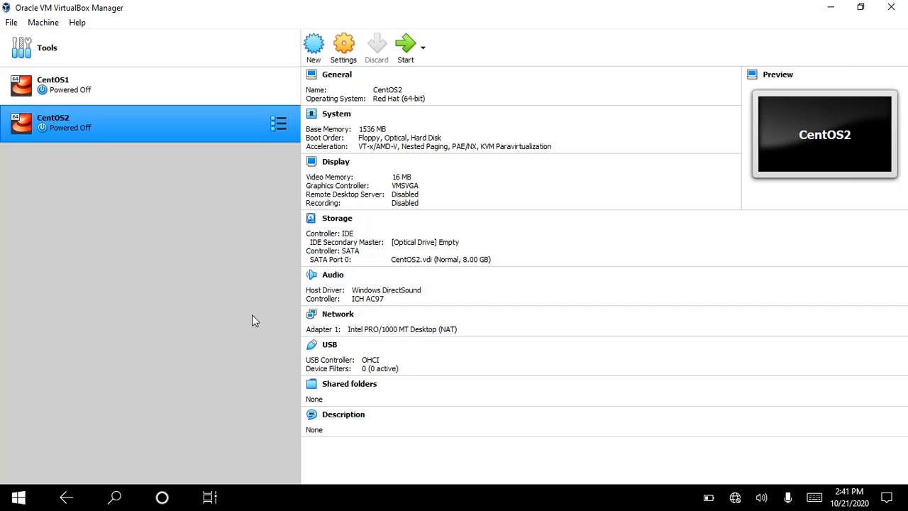
- Start a new virtual machine named CentOS3 with type Linux and version Red Hat (64-bit)
click(314, 58)
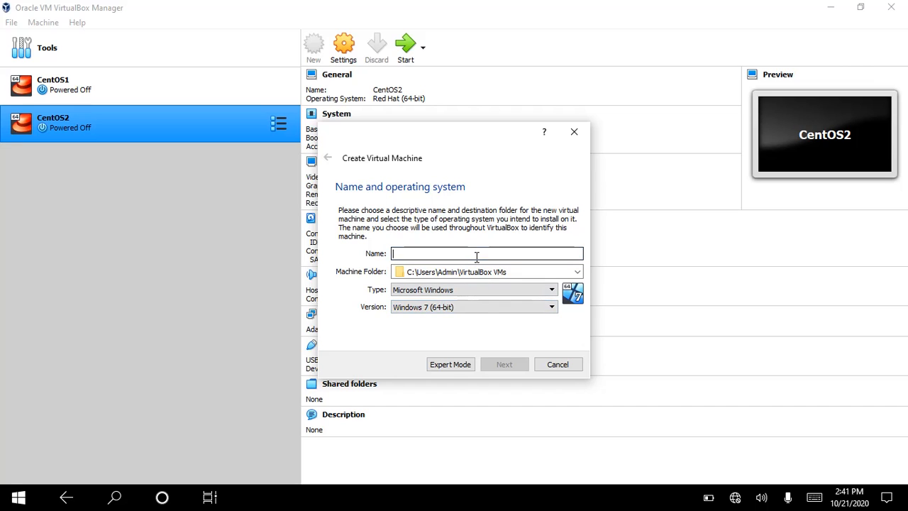
text(Cen)
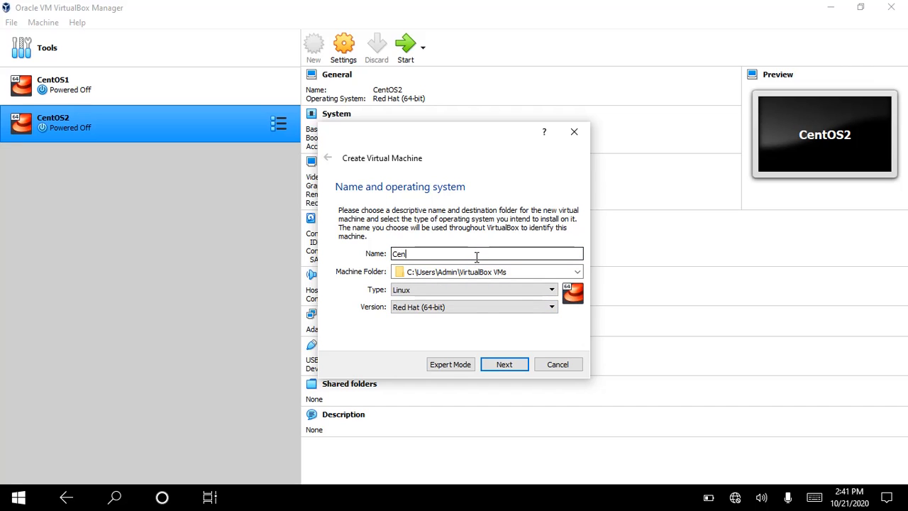
text(tOS3)
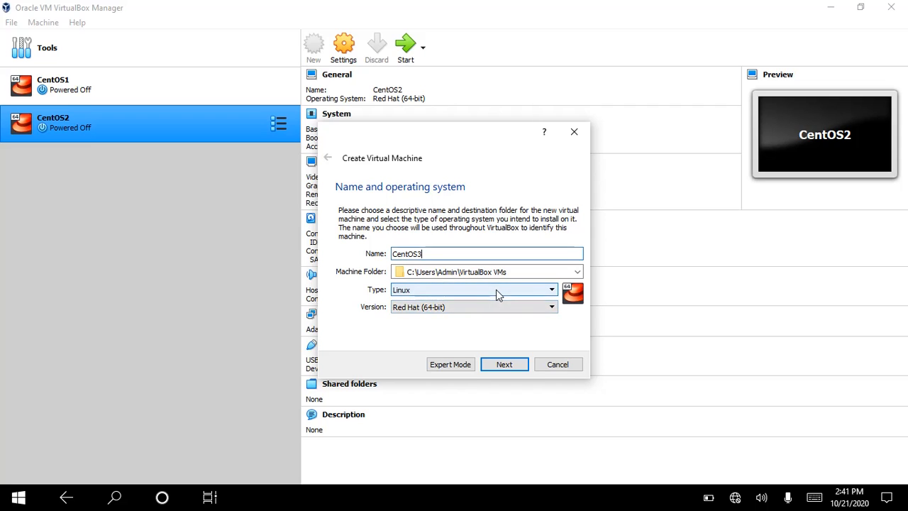
click(496, 291)
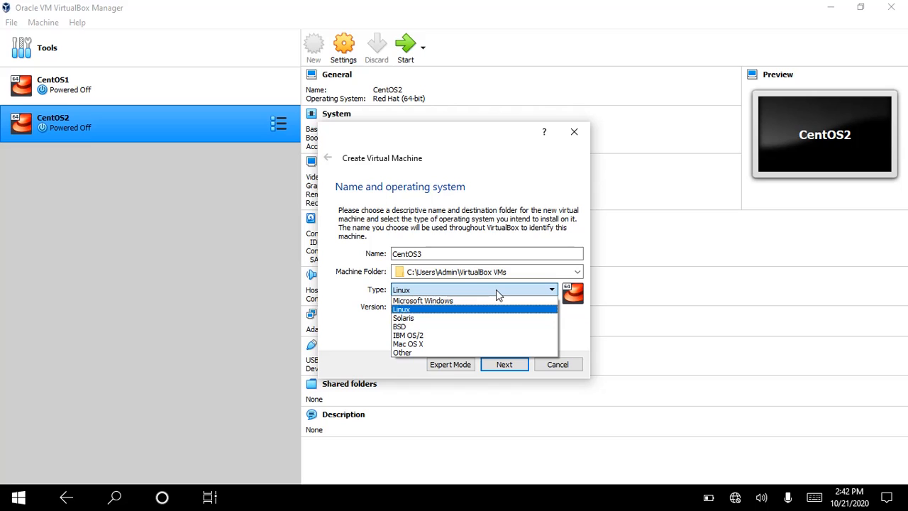
click(326, 335)
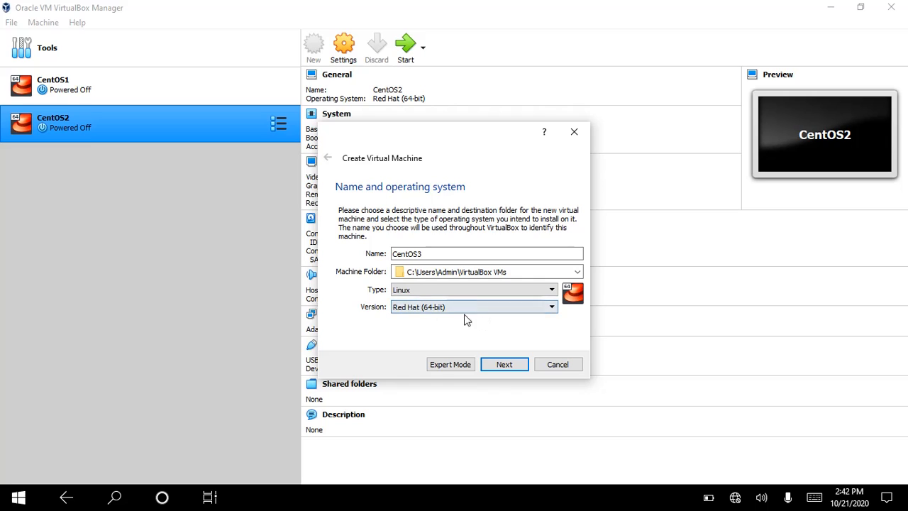
click(504, 366)
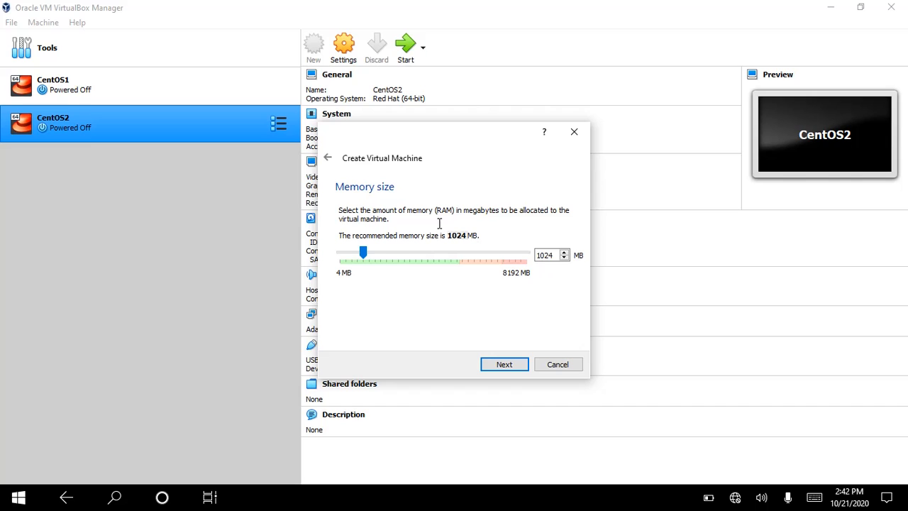
- Allocate 1536 MB of memory to the new virtual machine
click(369, 254)
click(378, 254)
click(505, 365)
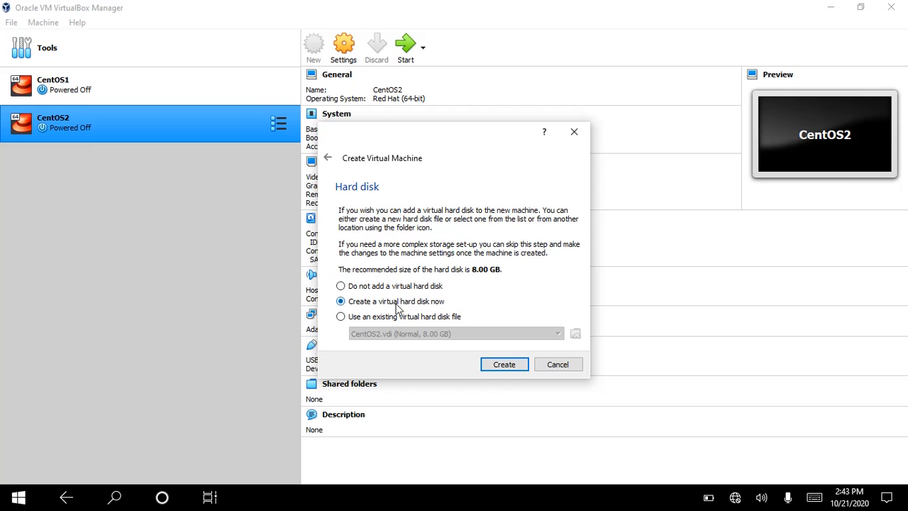
- Create a dynamically allocated VDI virtual hard disk of 8.00 GB for the machine, keeping the default CentOS3.vdi location
click(495, 371)
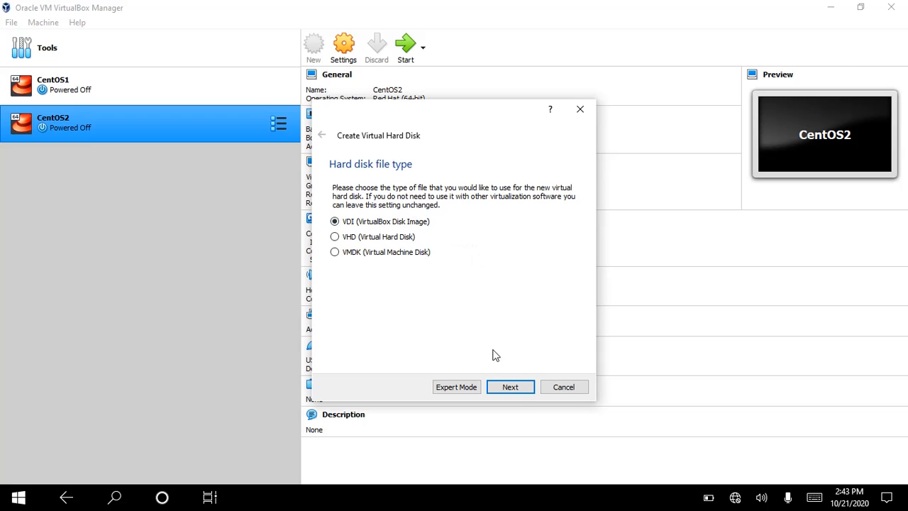
click(512, 388)
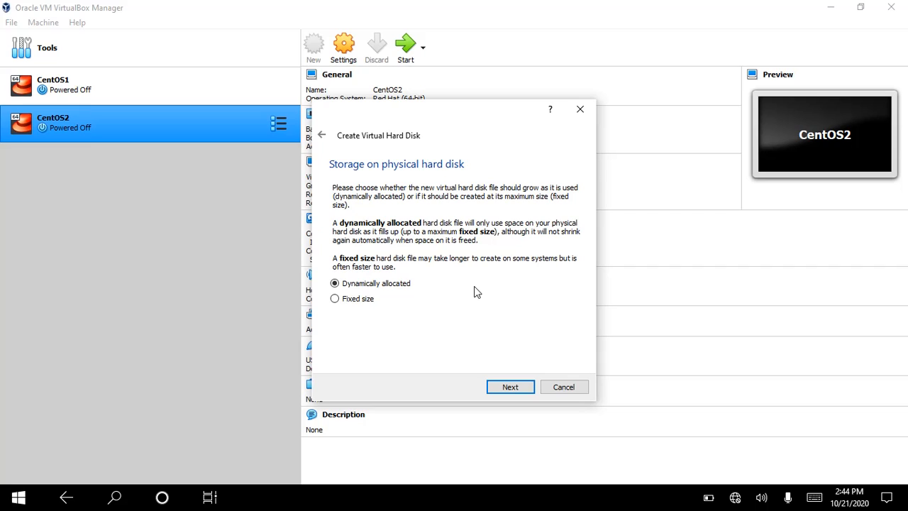
click(510, 386)
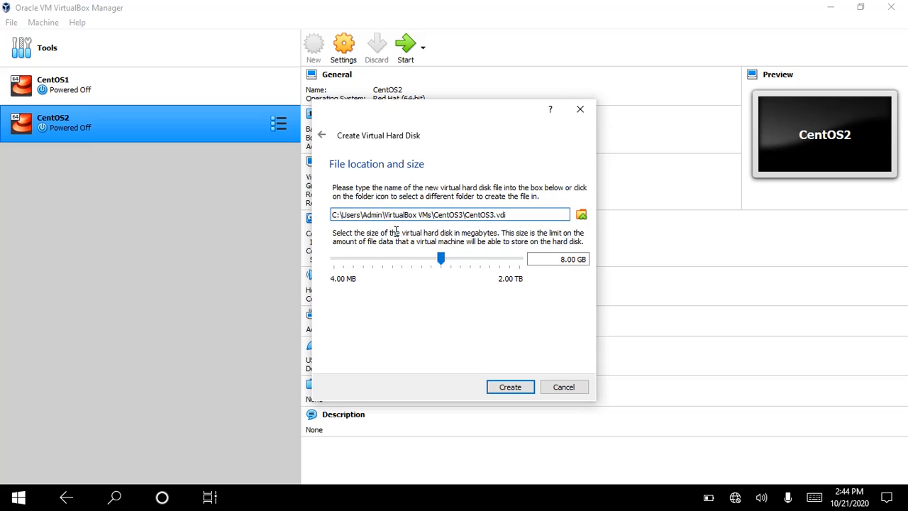
click(548, 209)
click(510, 387)
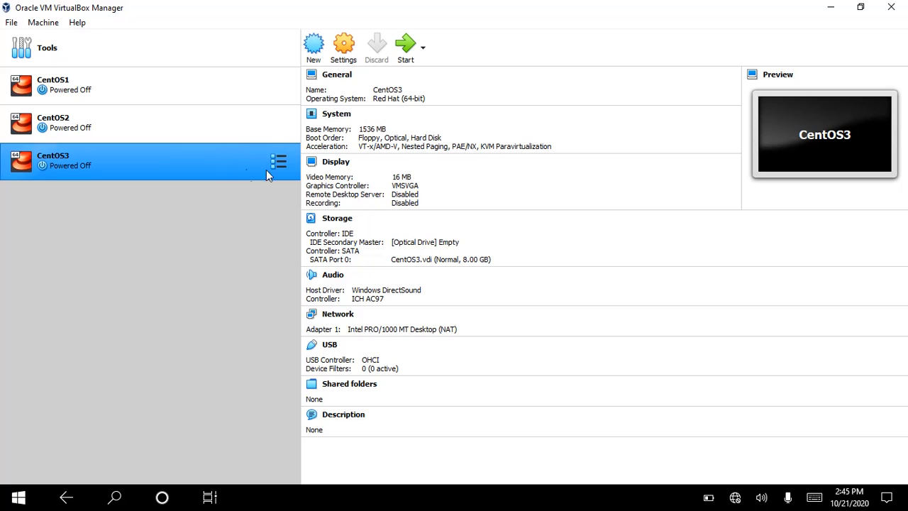
- In the CentOS3 settings, set both Shared Clipboard and Drag'n'Drop to Bidirectional
click(344, 60)
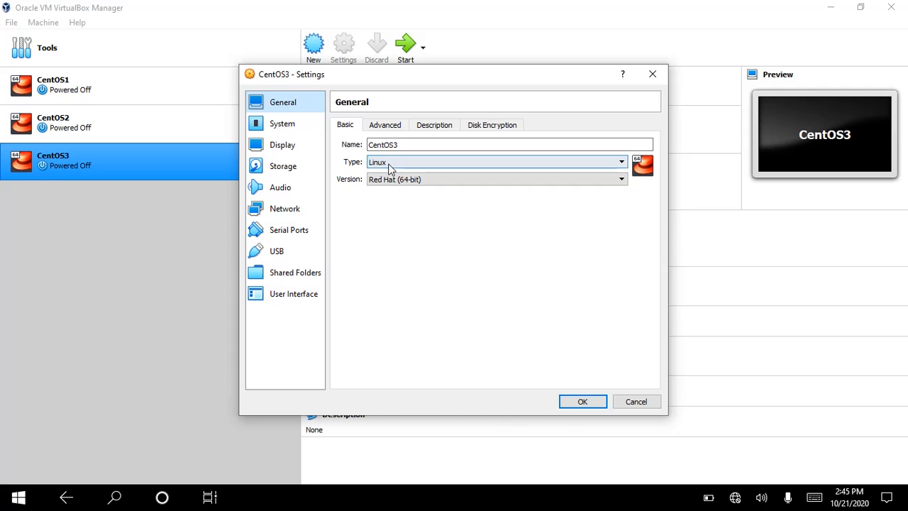
click(387, 126)
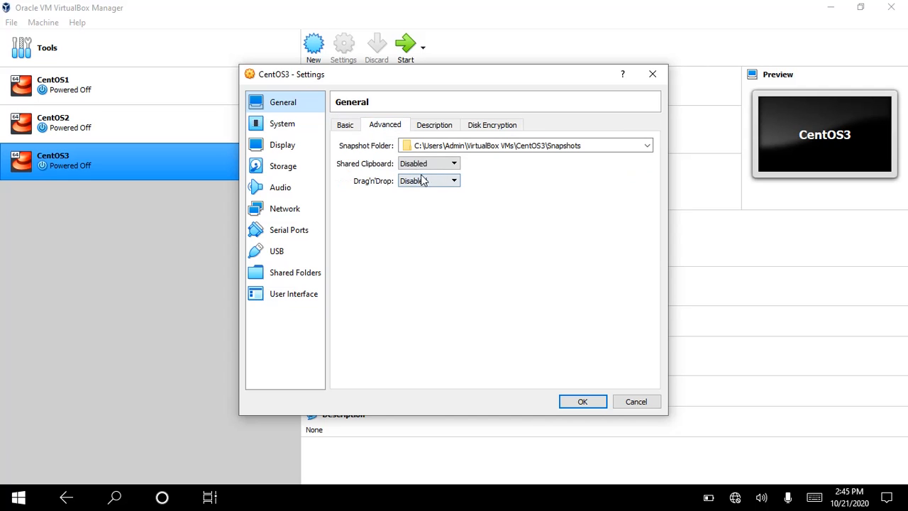
click(442, 165)
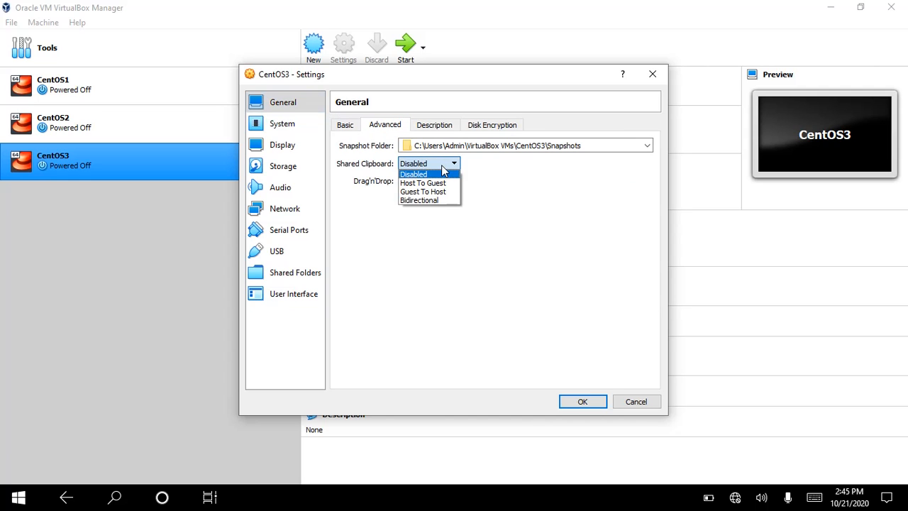
click(441, 200)
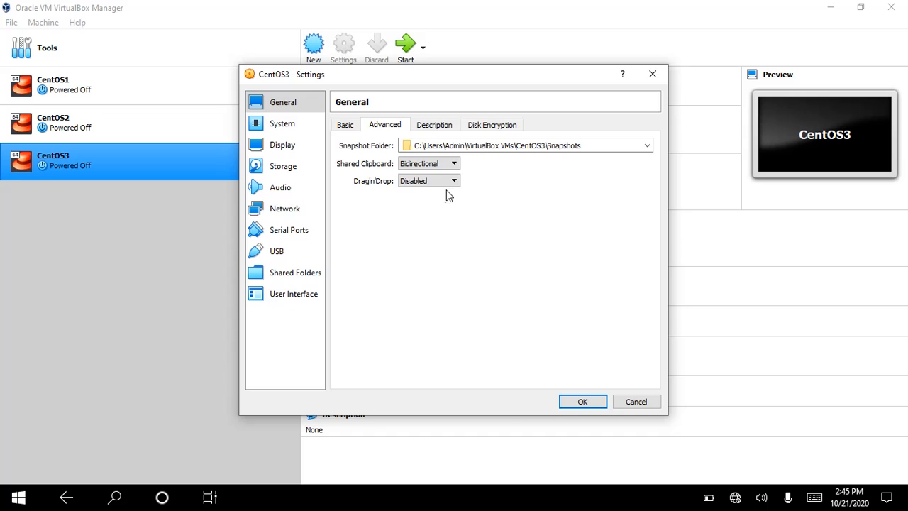
click(446, 181)
click(445, 220)
click(433, 127)
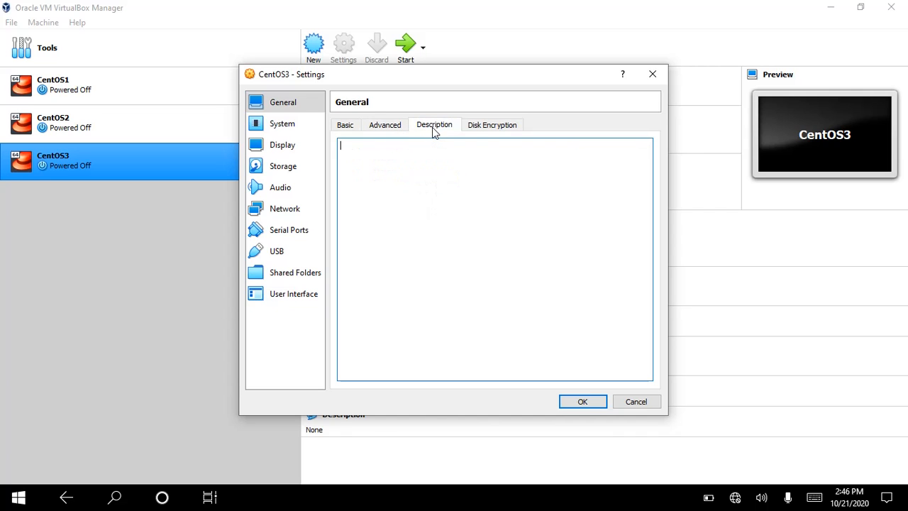
click(492, 126)
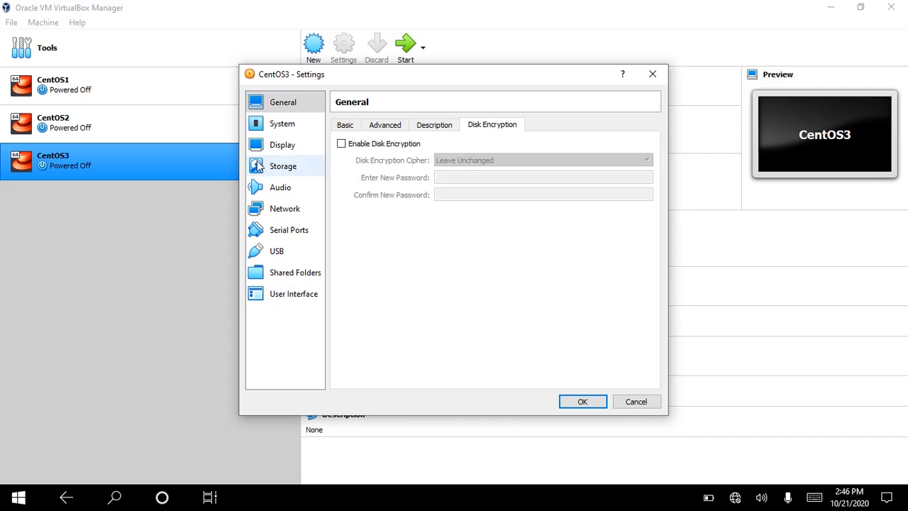
- Set the CentOS3 machine's pointing device to USB Tablet and review its processor and acceleration settings
click(275, 125)
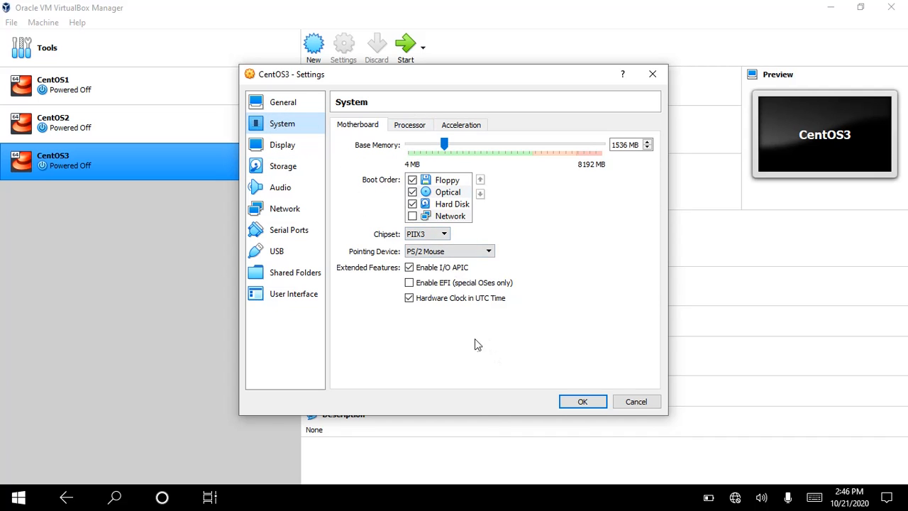
click(456, 254)
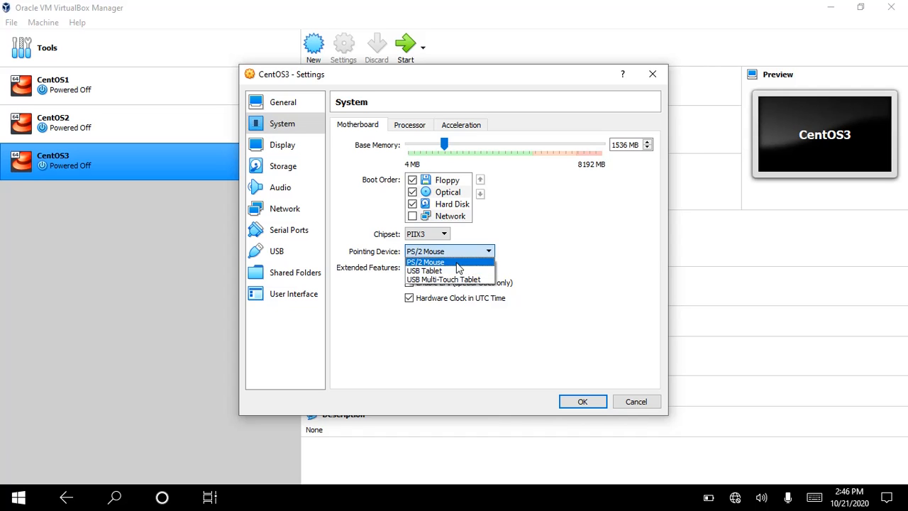
click(458, 272)
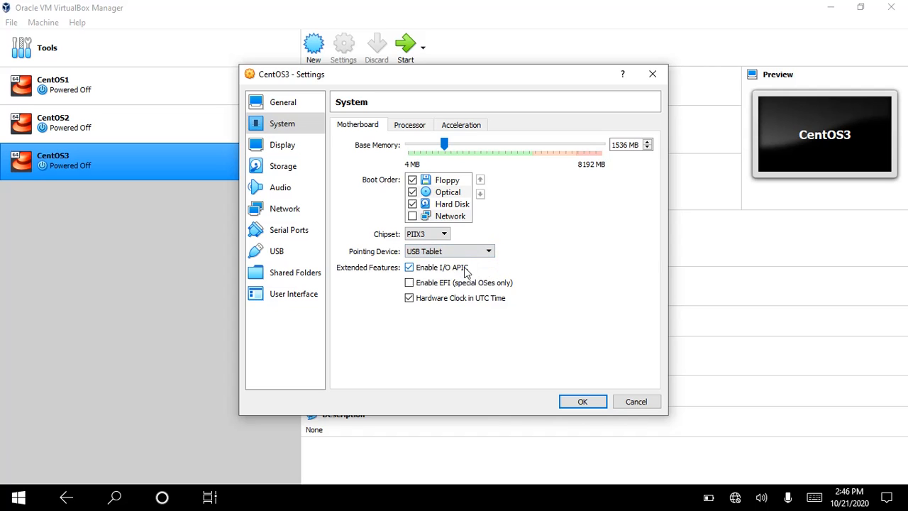
mouse_move(465, 272)
mouse_move(488, 282)
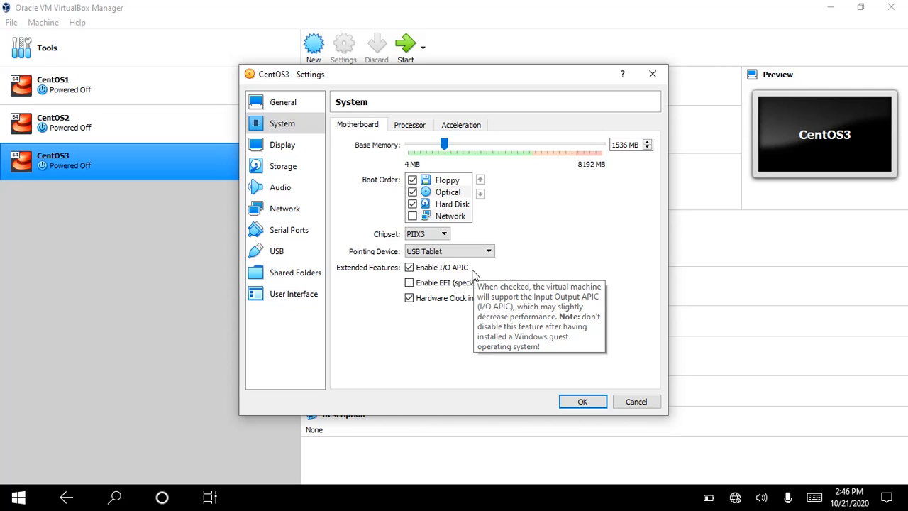
click(419, 125)
click(456, 128)
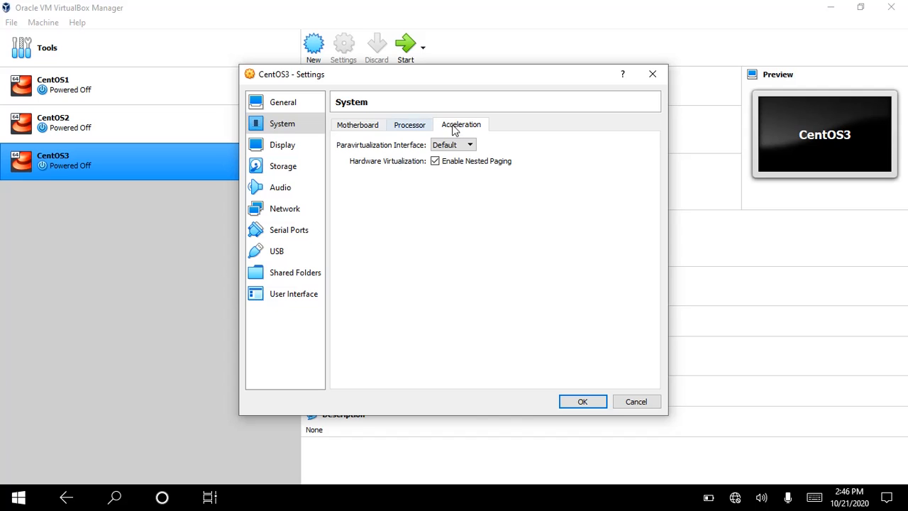
- Attach CentOS-8.2.2004-x86_64-dvd1.iso to the empty optical drive on the IDE controller and save the settings
click(289, 150)
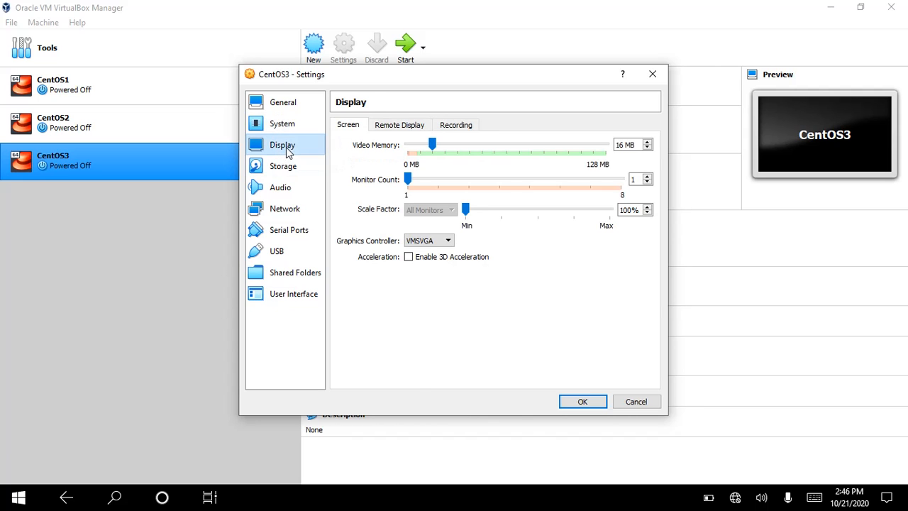
click(290, 166)
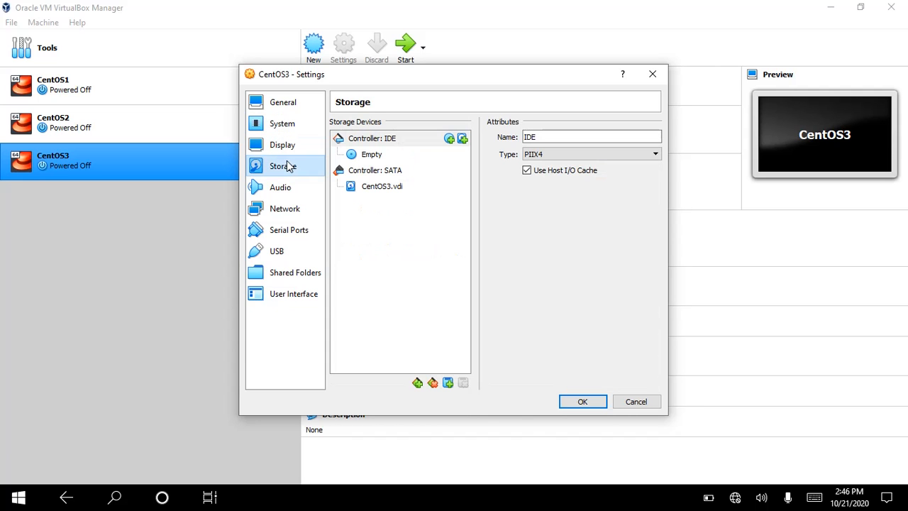
click(369, 157)
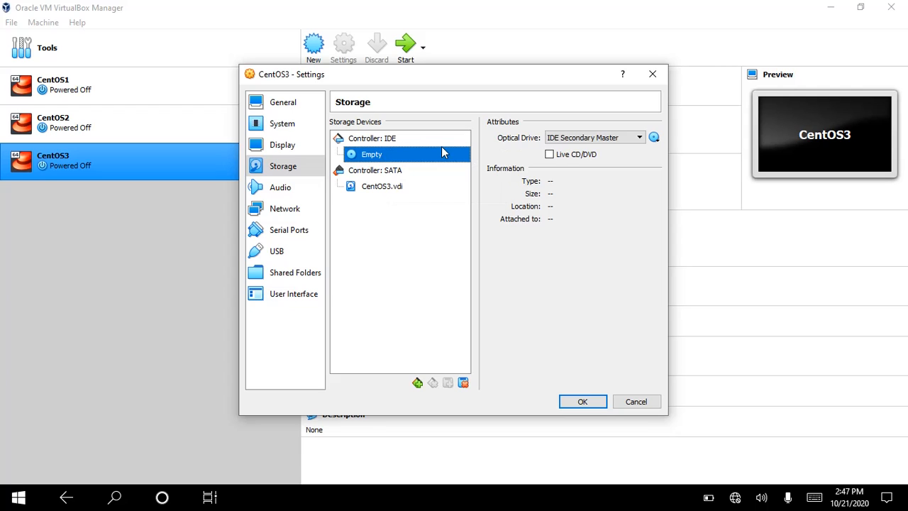
click(654, 138)
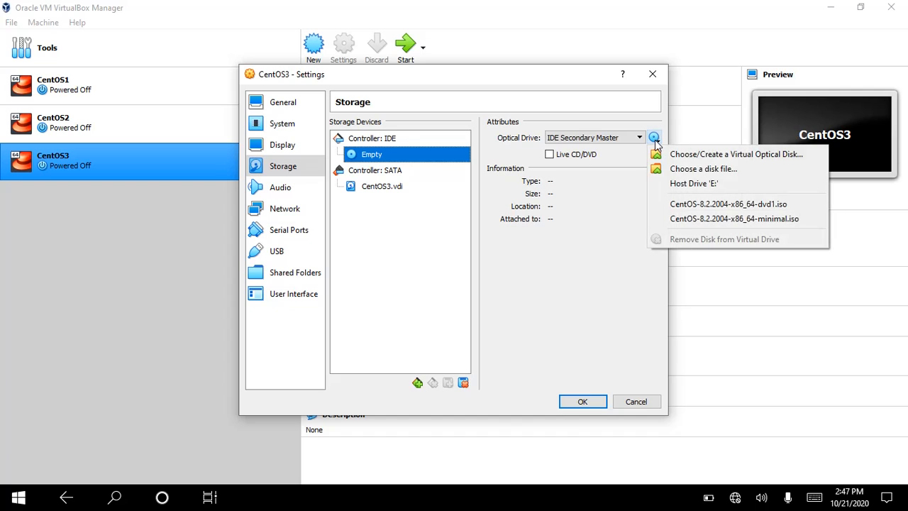
click(686, 205)
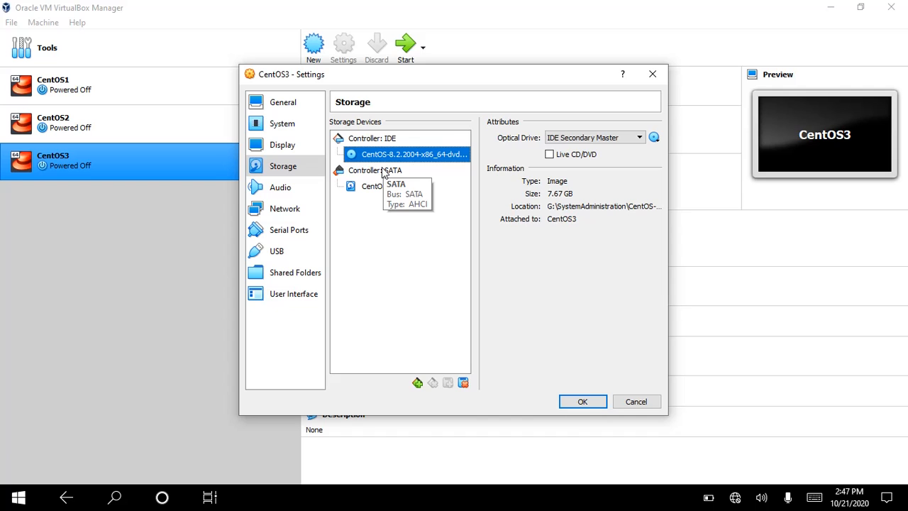
click(583, 402)
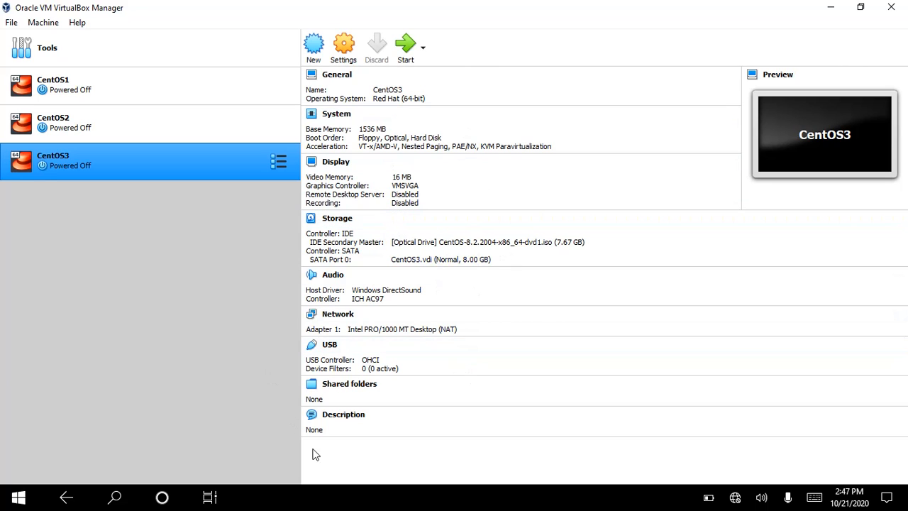
- Start the CentOS3 virtual machine with CentOS-8.2.2004-x86_64-dvd1.iso as the start-up disk
click(408, 60)
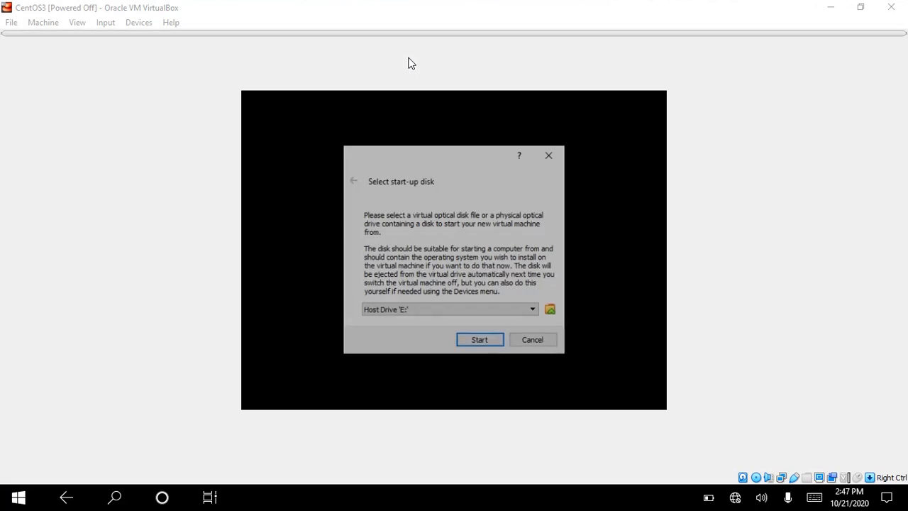
click(458, 309)
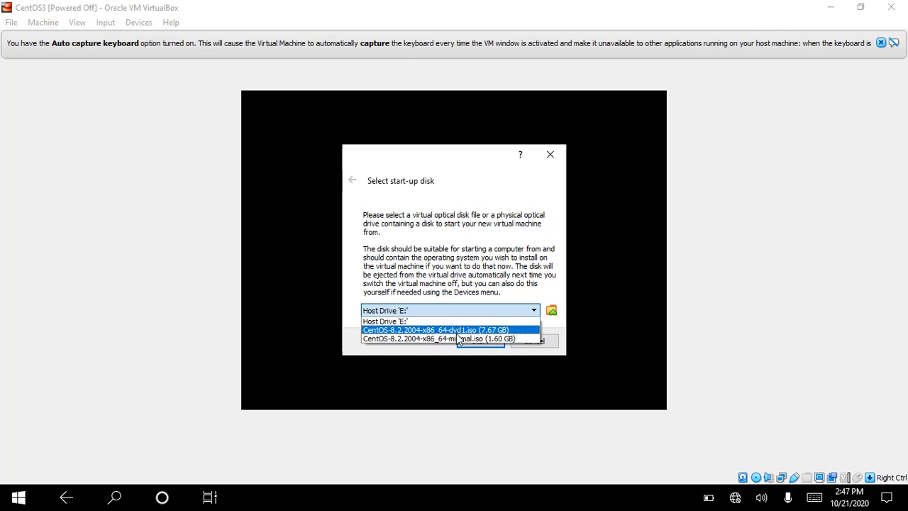
click(459, 329)
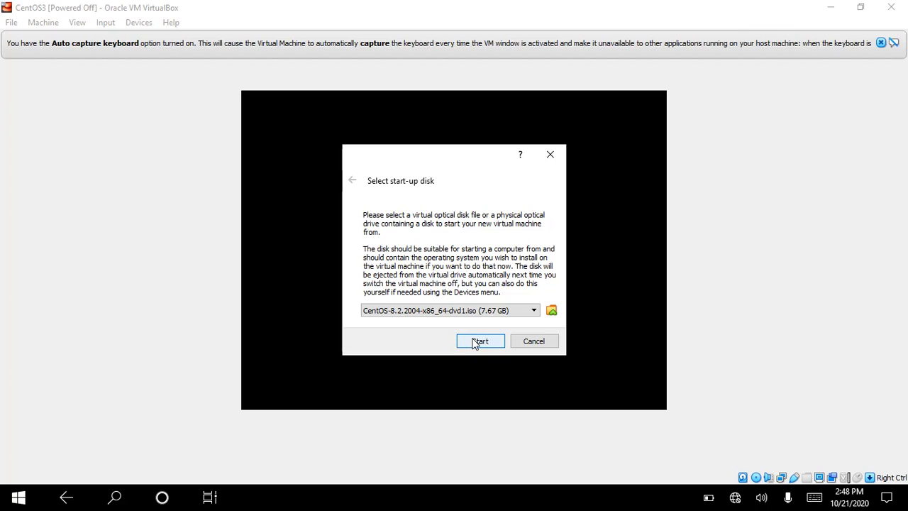
click(473, 340)
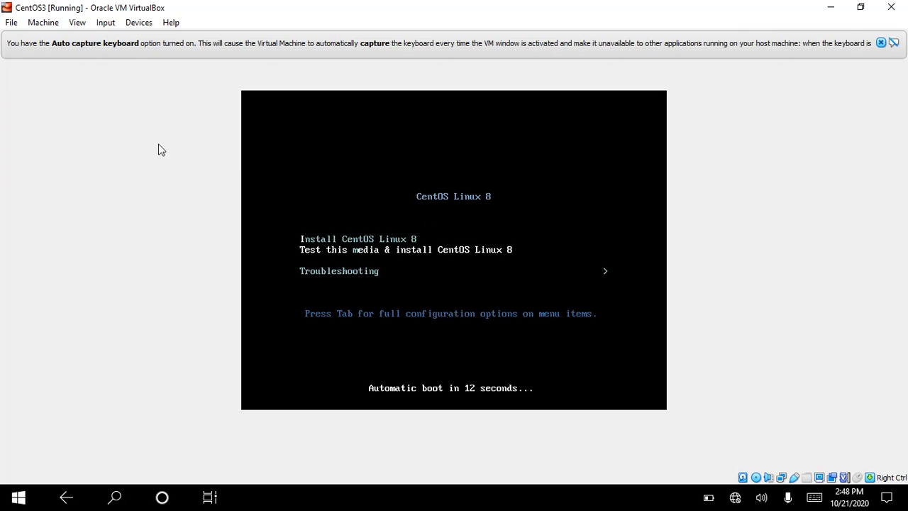
- Check which disk image is attached to the running machine's optical drive
click(136, 23)
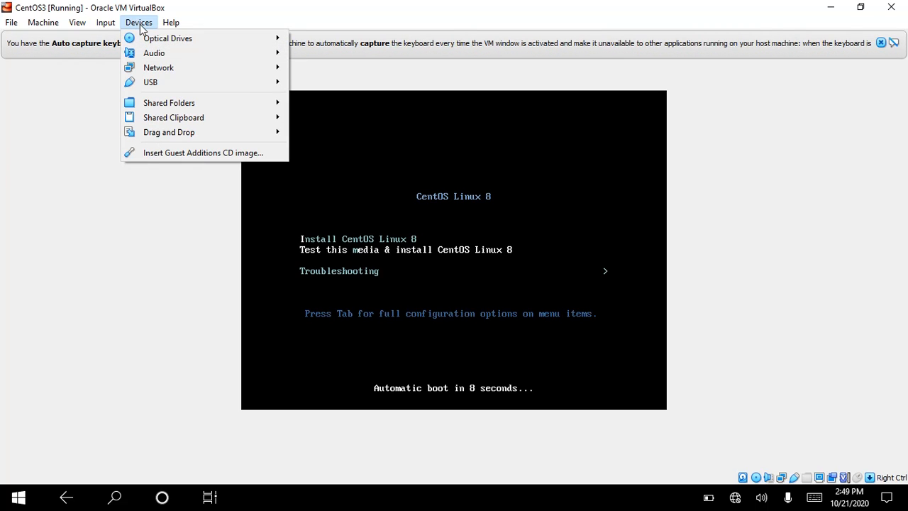
mouse_move(148, 40)
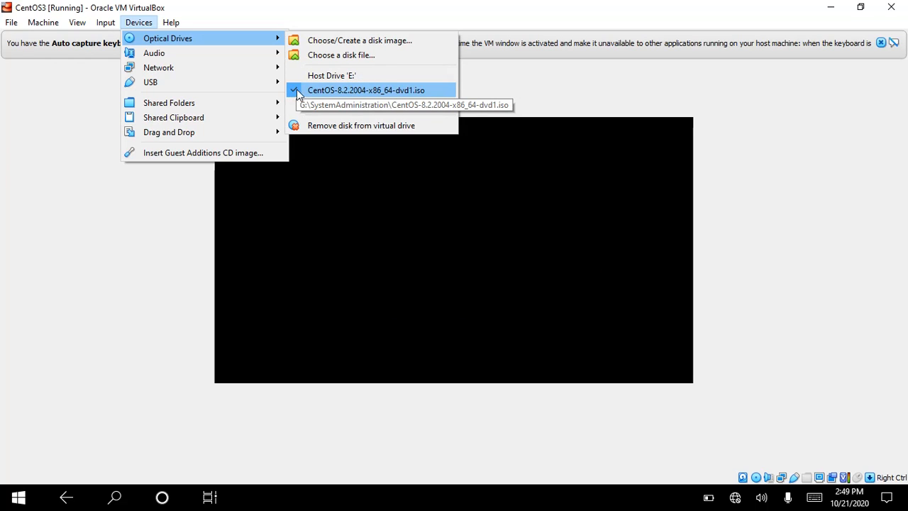
key(Escape)
key(Escape)
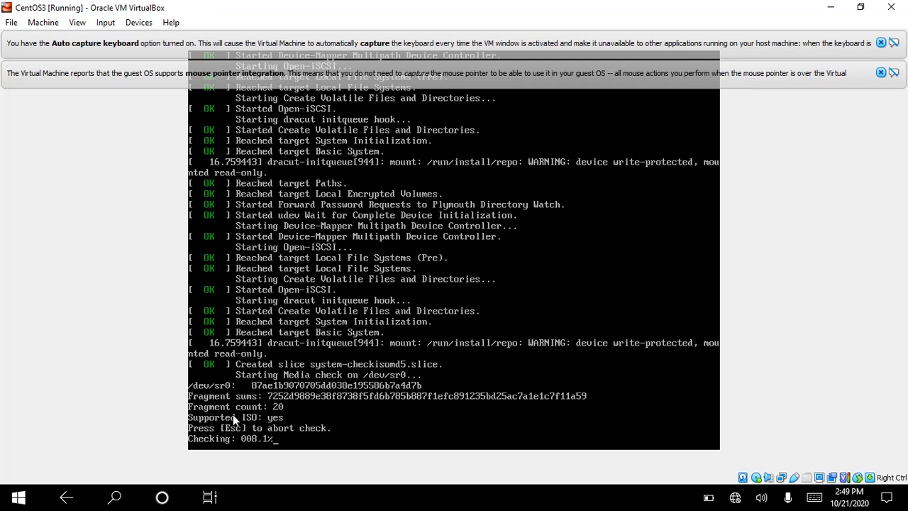
- Abort the installation media check and view the disk image choices for the running machine's optical drive
key(Escape)
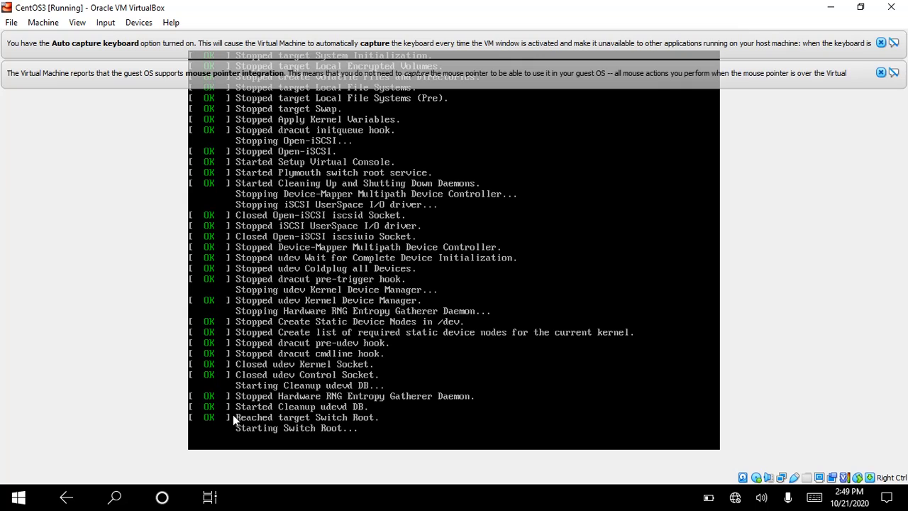
click(139, 22)
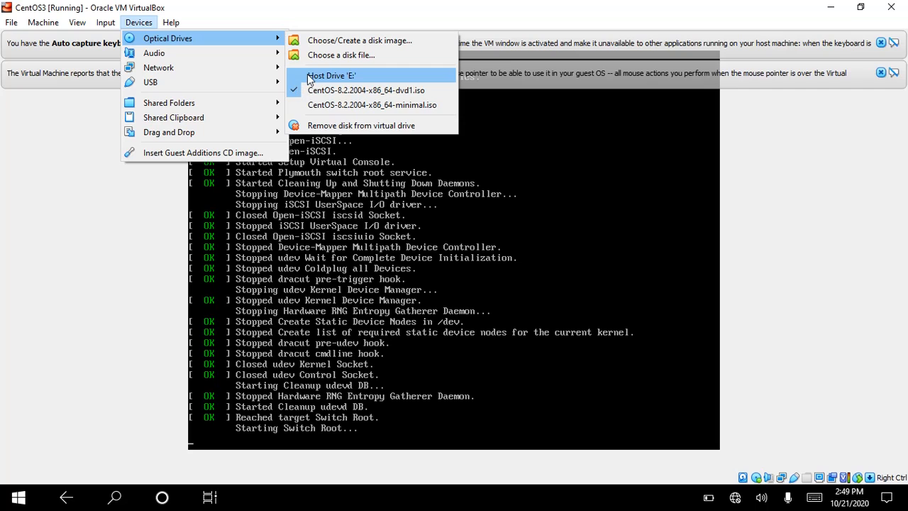
click(230, 17)
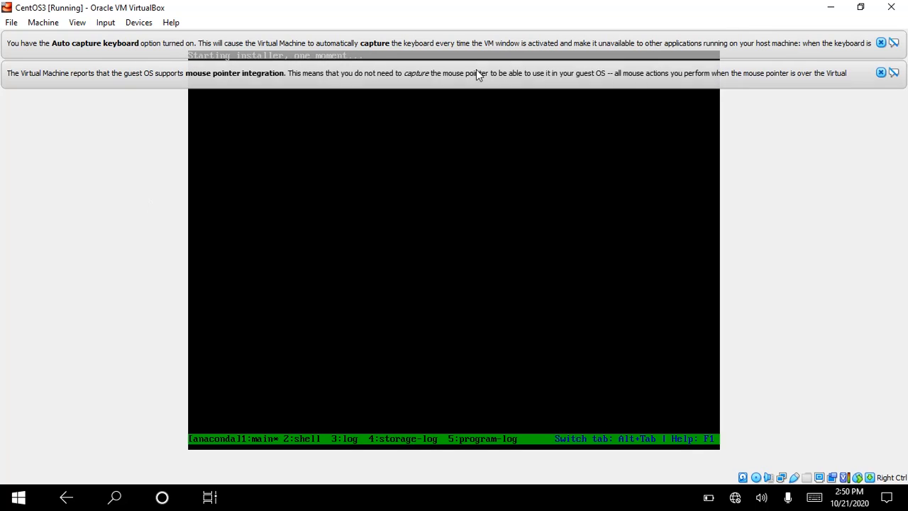
- Dismiss the mouse integration and keyboard capture notices, and accept English (United States) as the installation language
click(883, 74)
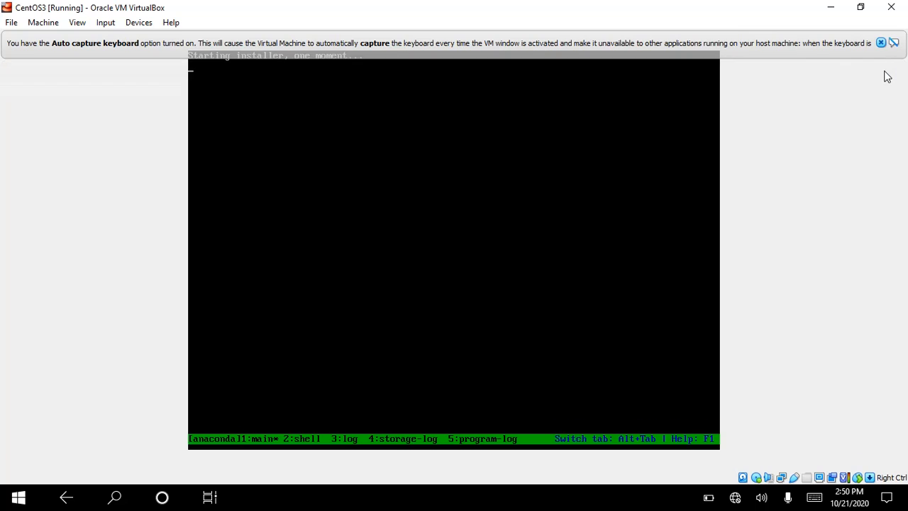
click(883, 42)
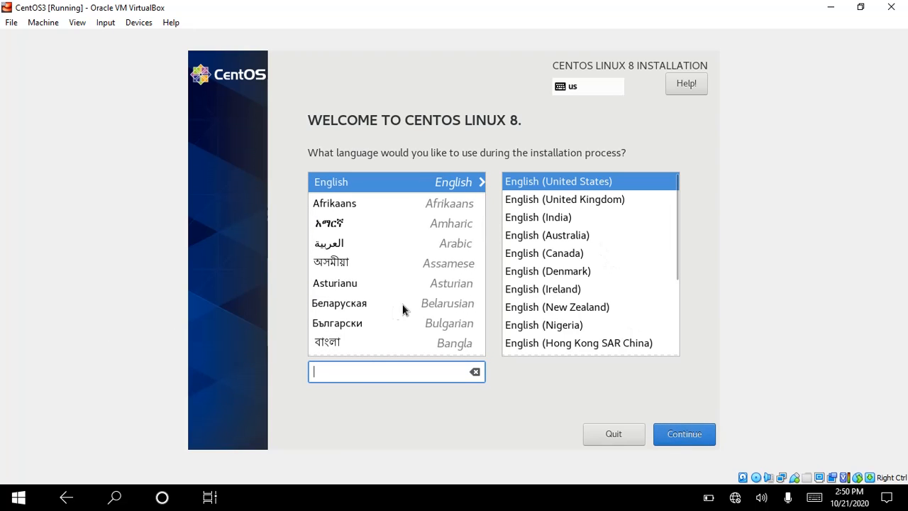
click(683, 432)
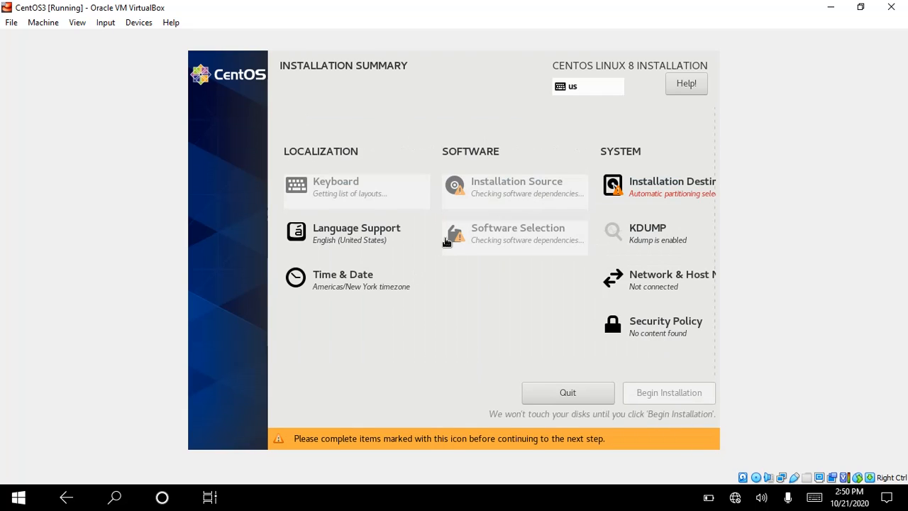
- Set the 8 GiB ATA VBOX HARDDISK as the automatically partitioned installation destination, marking everything on it for deletion to reclaim space
click(660, 196)
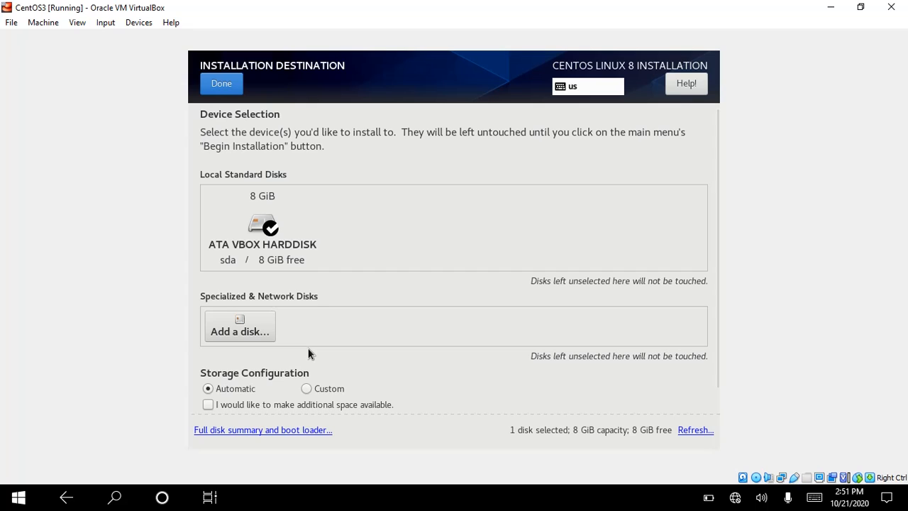
click(221, 84)
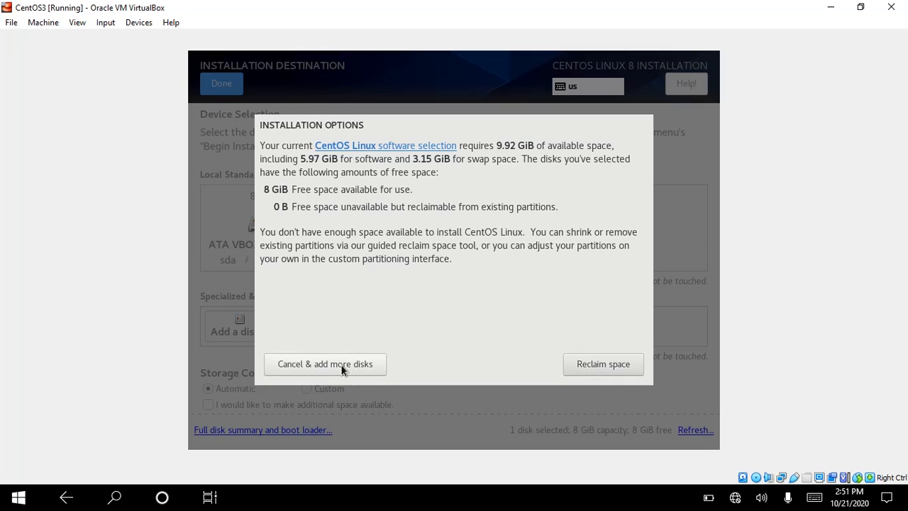
click(596, 367)
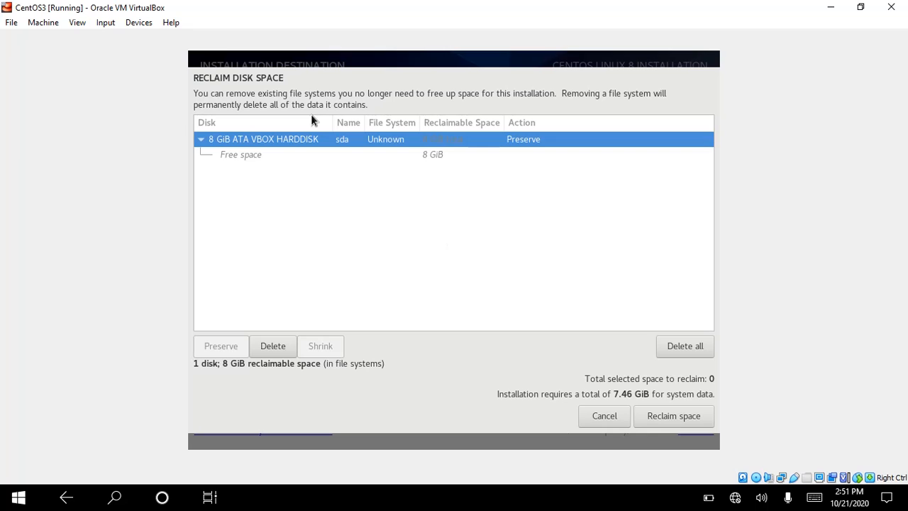
click(686, 348)
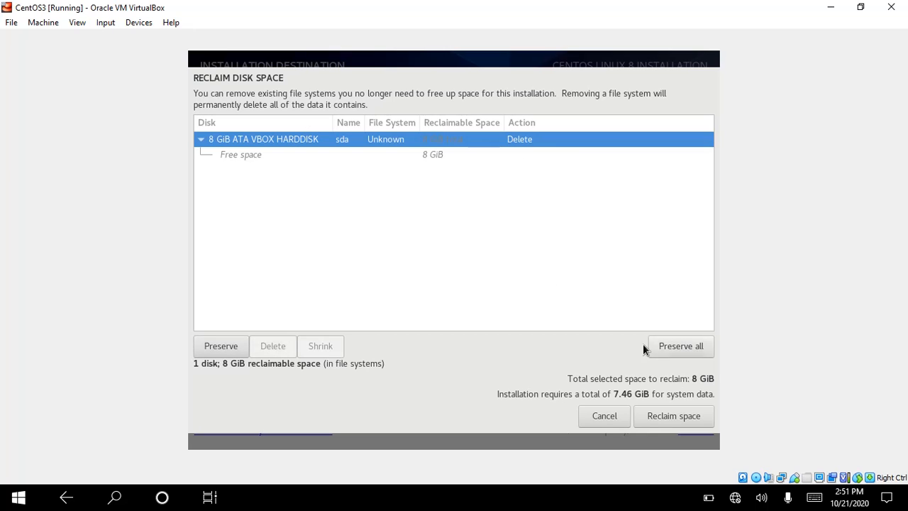
click(664, 417)
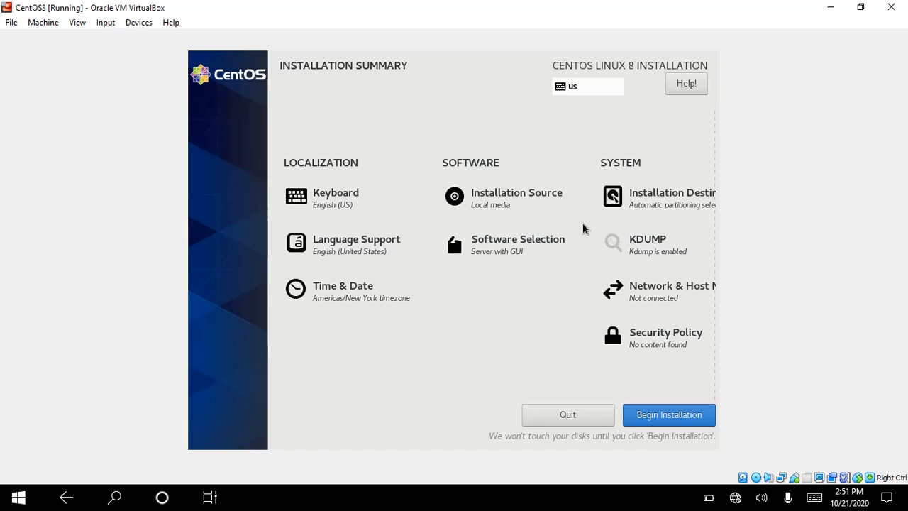
click(652, 203)
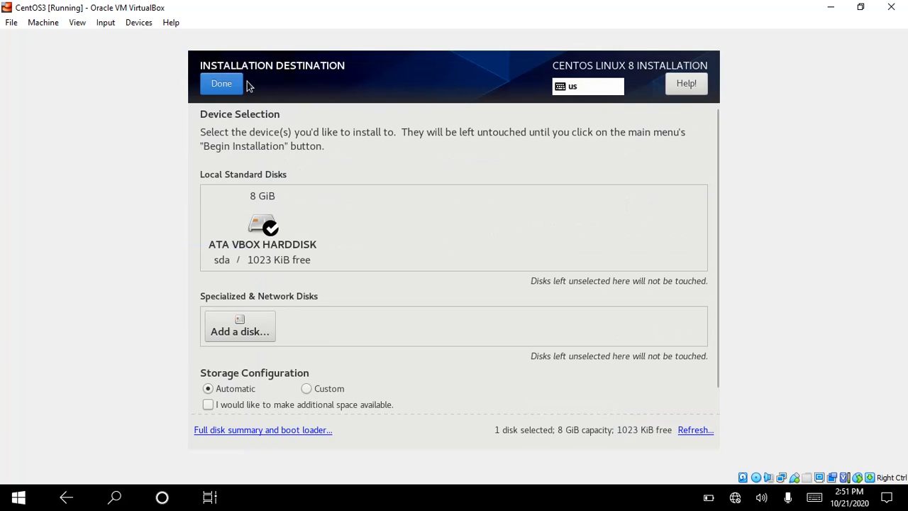
click(232, 82)
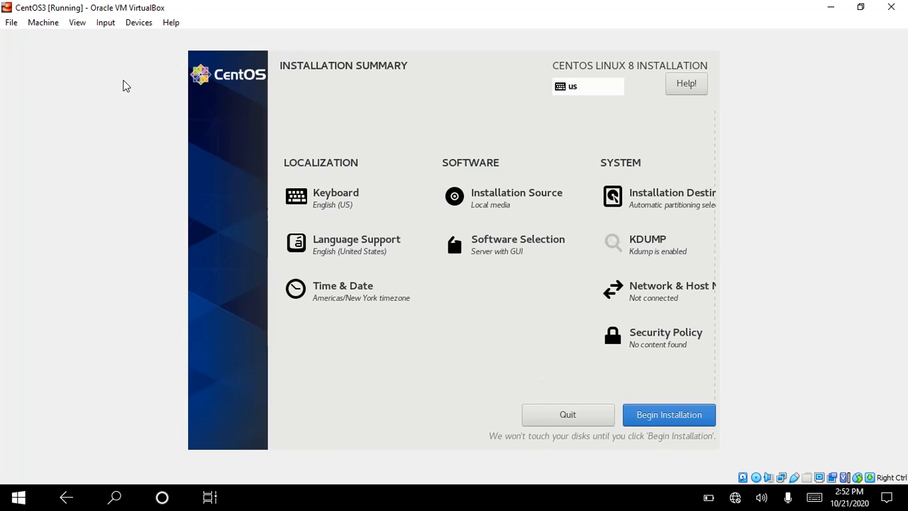
- Try to eject CentOS-8.2.2004-x86_64-dvd1.iso from the running machine's optical drive, declining the forced unmount
click(138, 23)
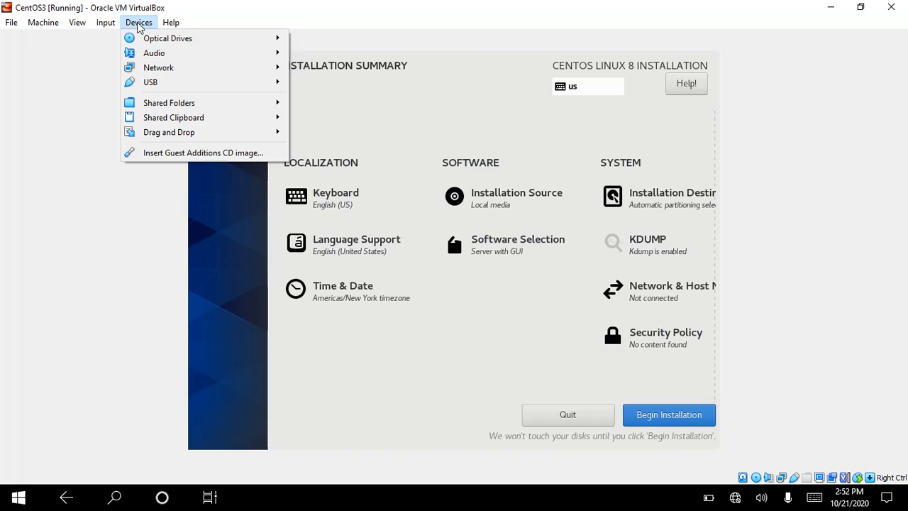
mouse_move(167, 39)
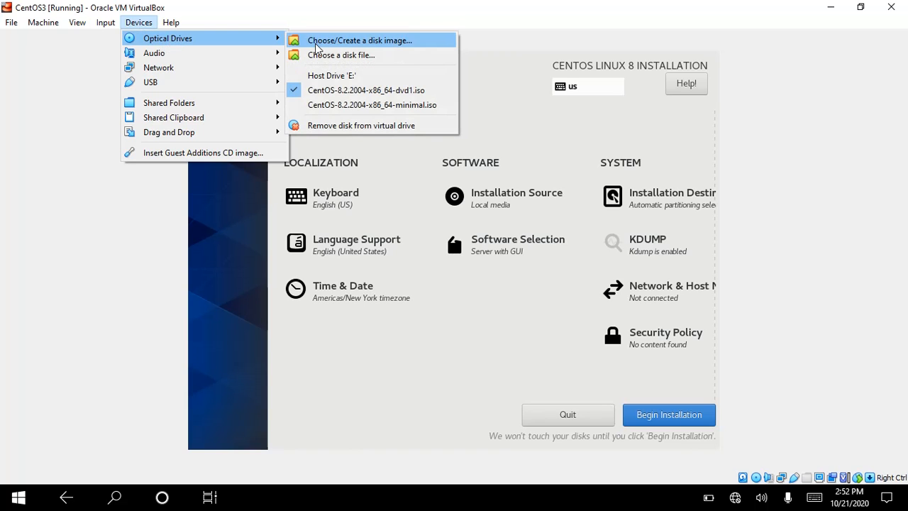
click(297, 89)
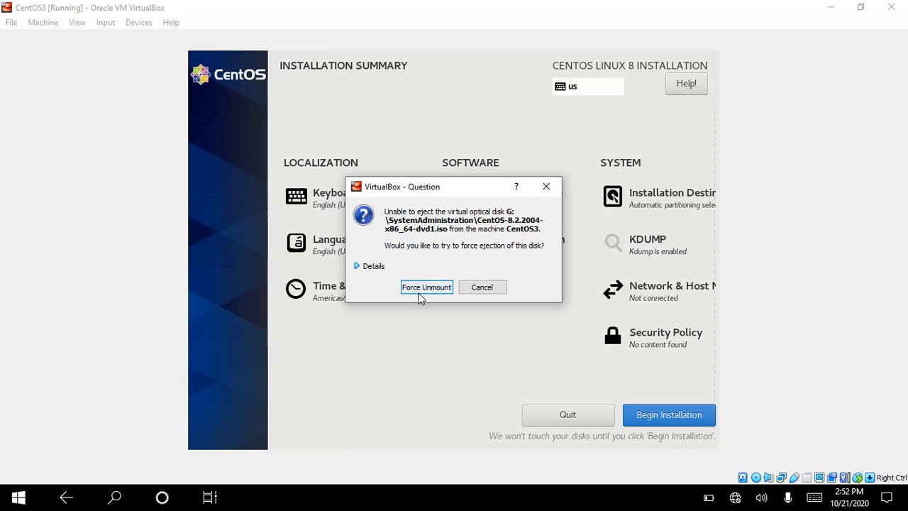
click(476, 291)
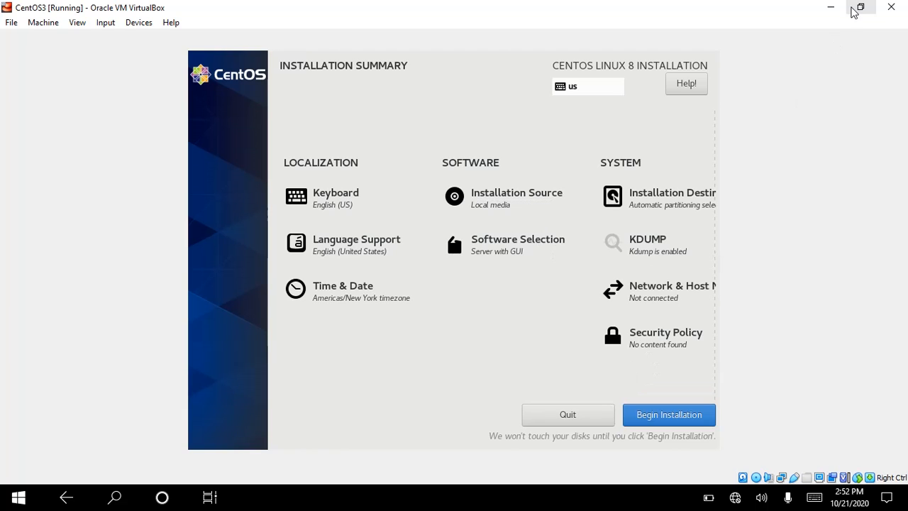
- Close the CentOS3 virtual machine by powering it off
click(892, 7)
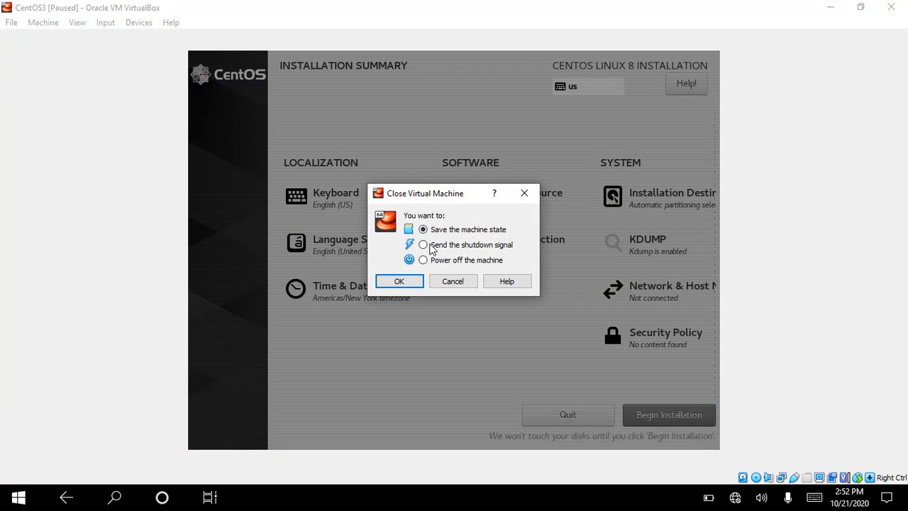
click(424, 260)
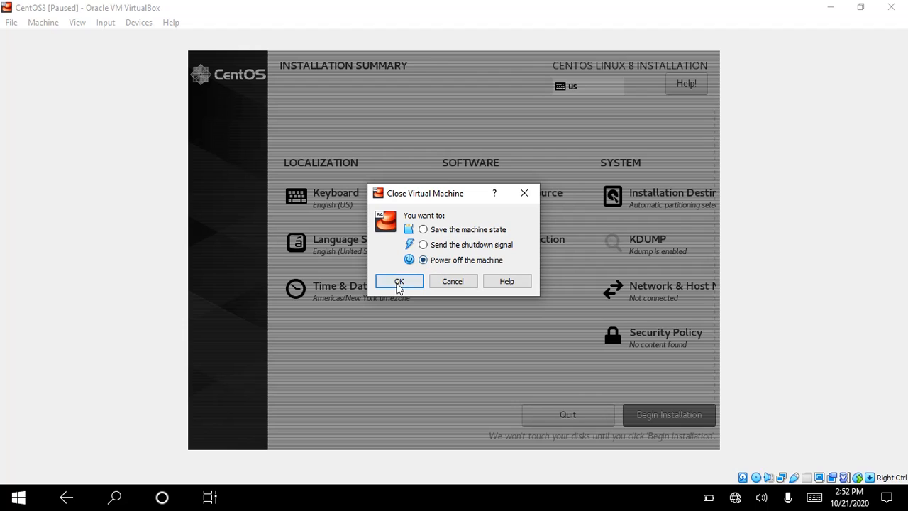
click(398, 282)
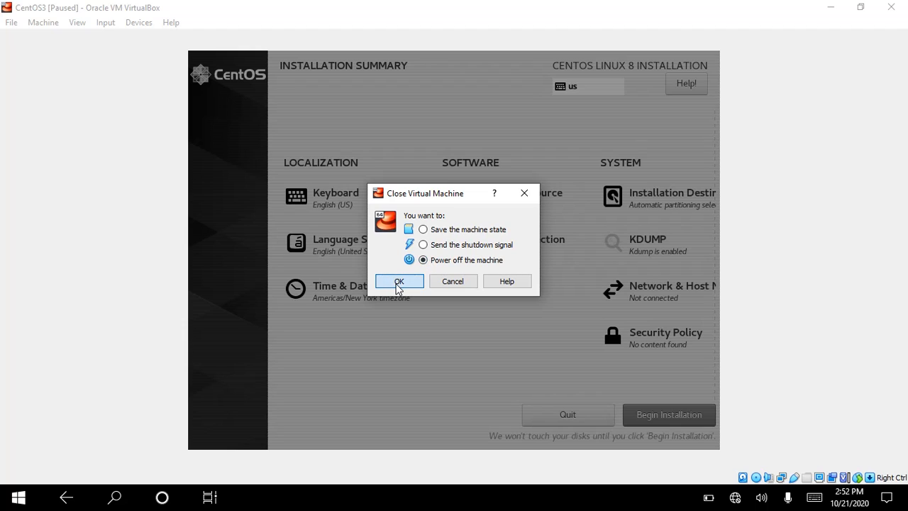